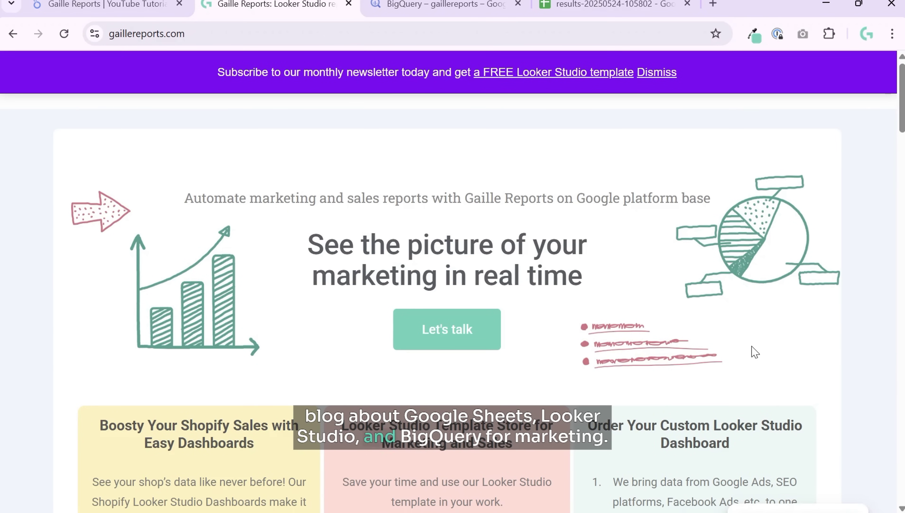
Scroll the gaillereports.com homepage, then switch to the Looker Studio sample report
scroll(755, 351, down, 5)
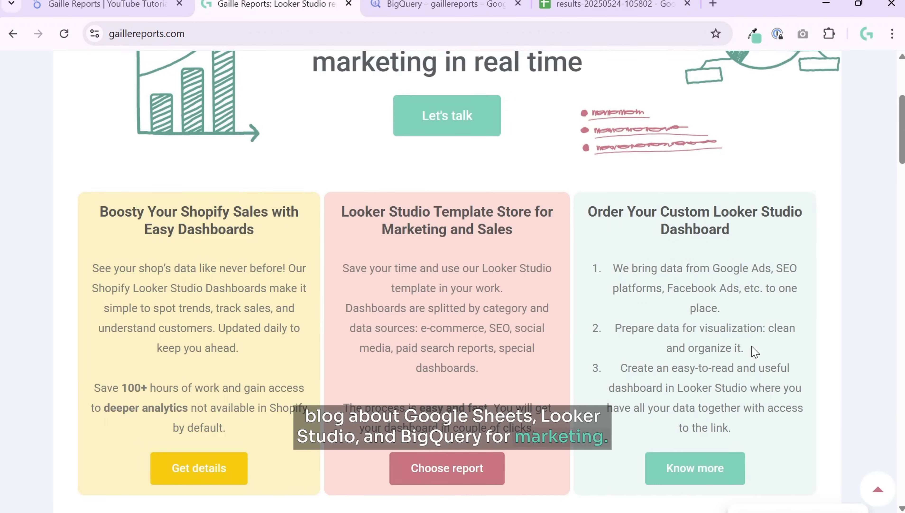
scroll(755, 352, down, 3)
scroll(753, 350, up, 8)
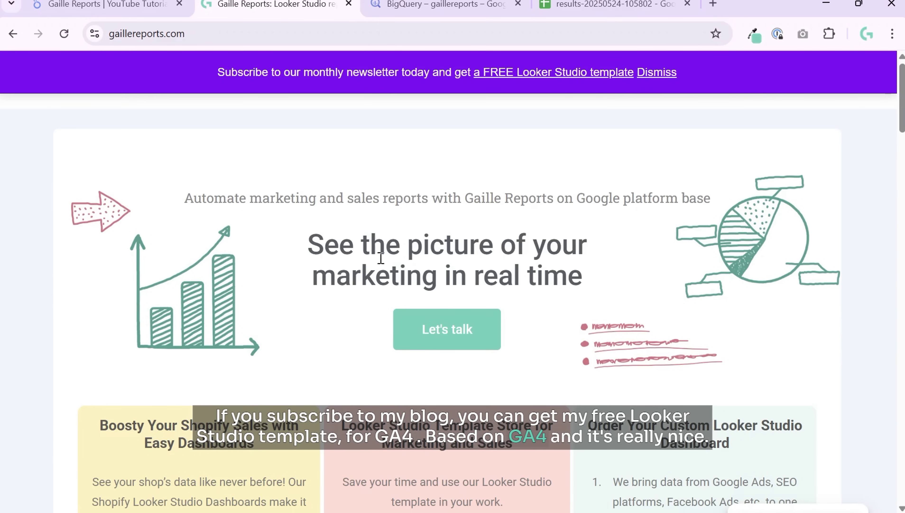
click(78, 5)
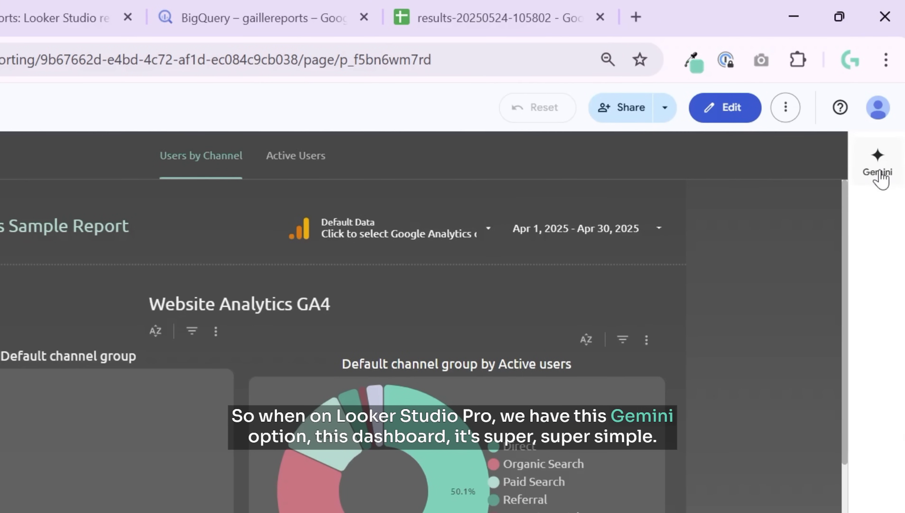
Look at the Active Users page, return to Users by Channel, and open the Gemini panel
scroll(749, 510, down, 10)
scroll(749, 509, up, 10)
click(321, 161)
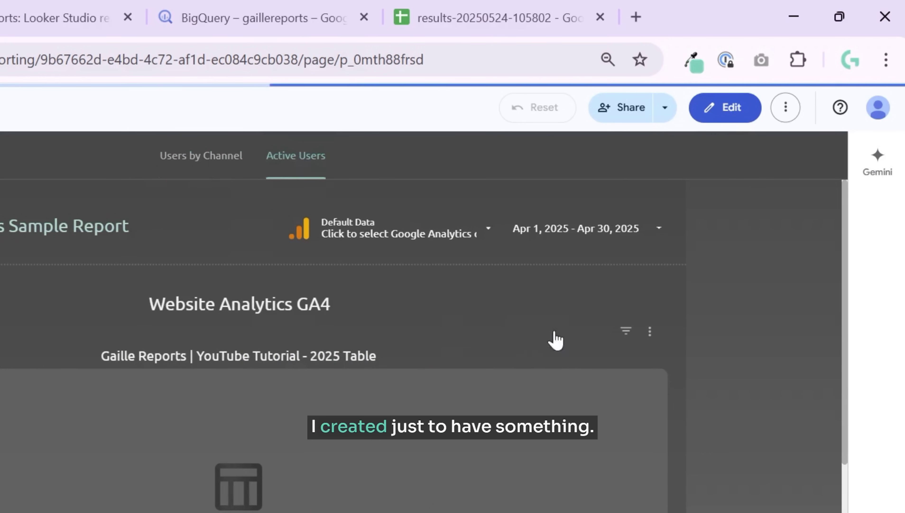
scroll(721, 370, down, 10)
scroll(724, 372, up, 10)
click(212, 164)
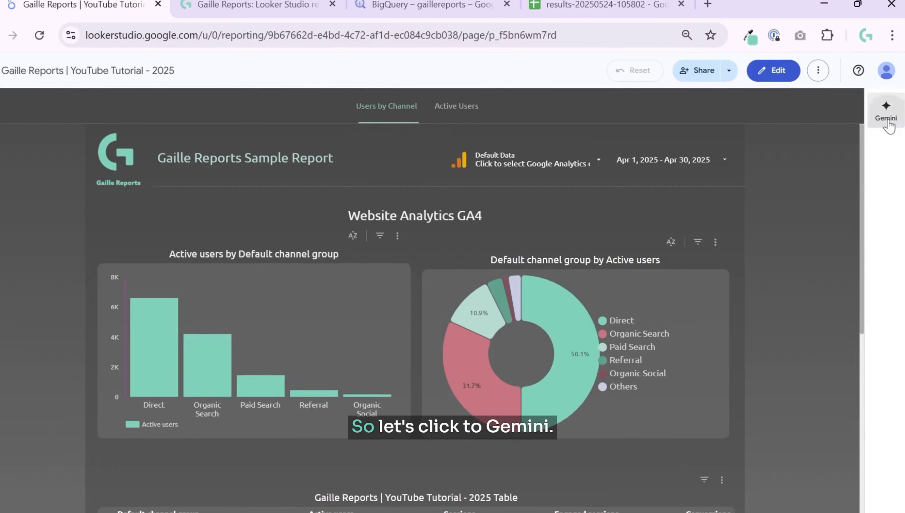
click(888, 122)
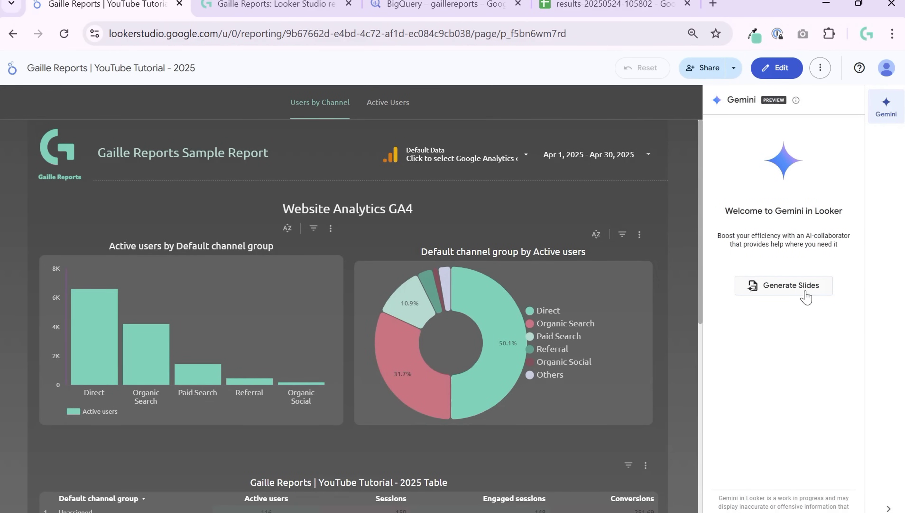
Have Gemini build a Slides deck from all visualizations, then open the add-on install page
click(805, 293)
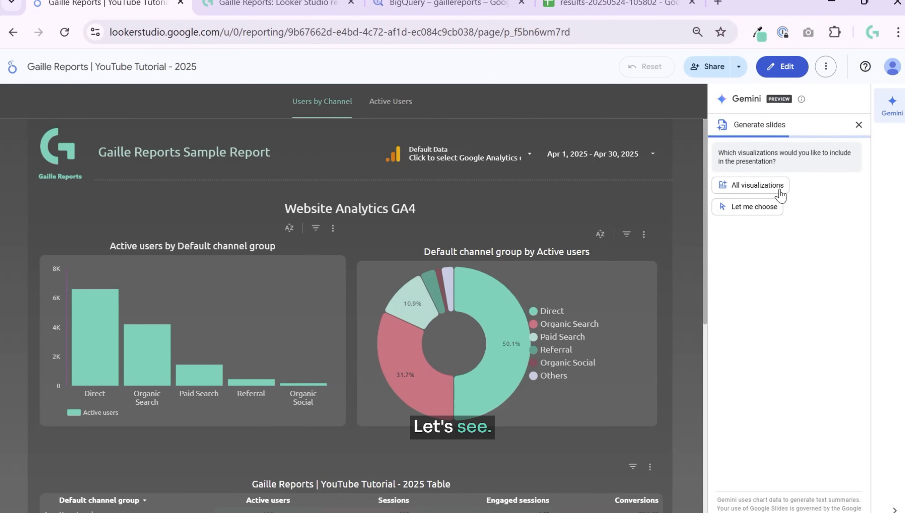
click(780, 193)
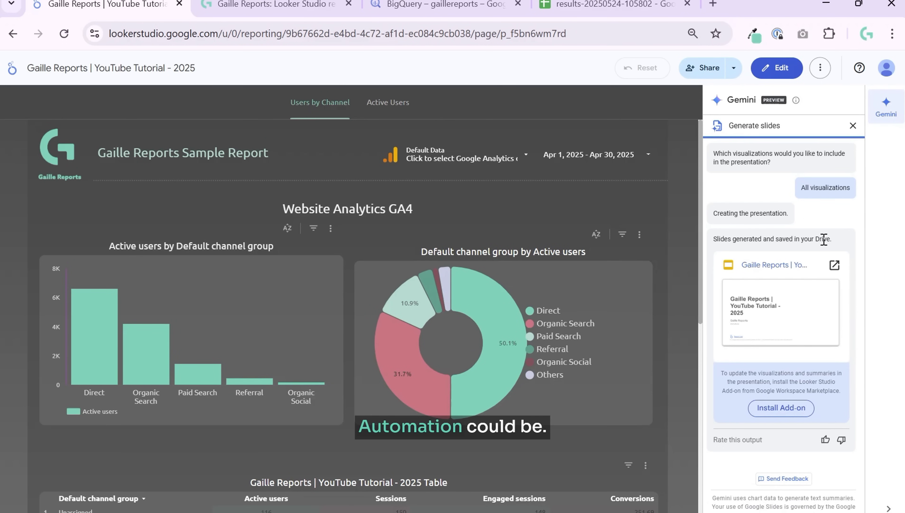
click(781, 412)
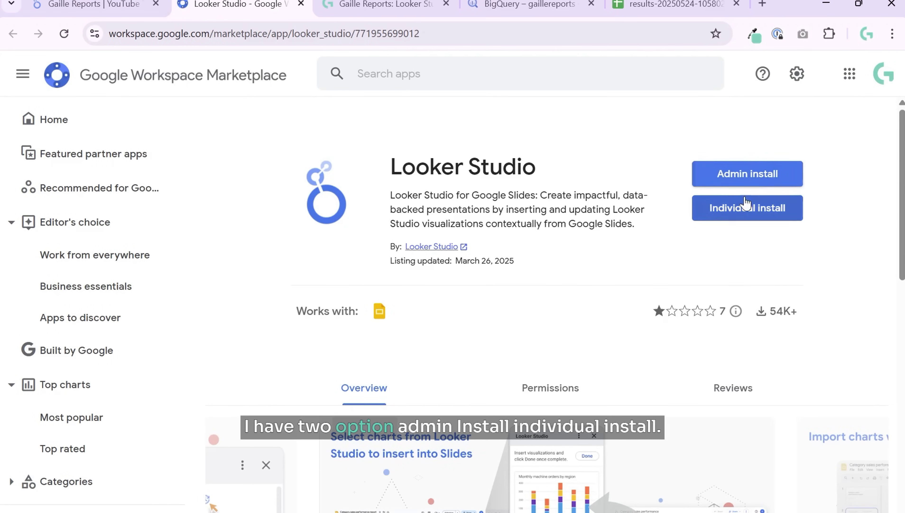
Admin-install the Looker Studio add-on after accepting the terms, and dismiss the success message
click(793, 211)
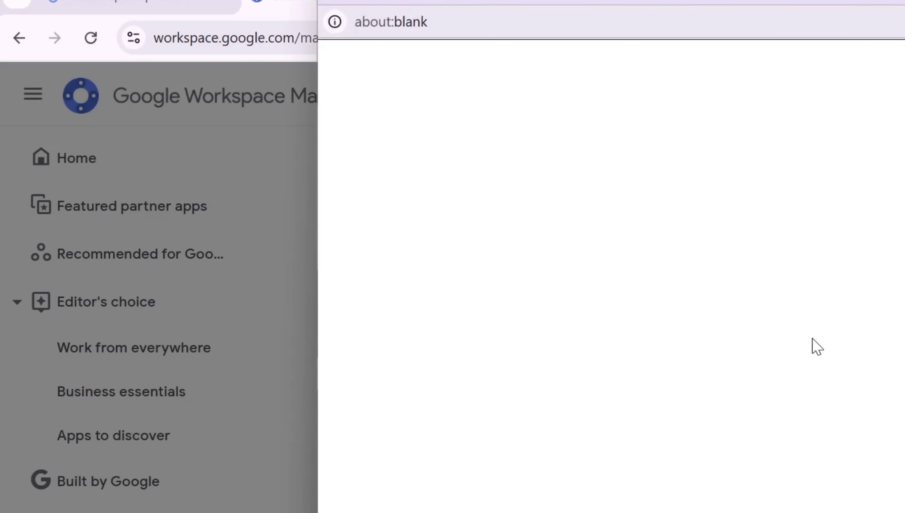
scroll(889, 376, down, 5)
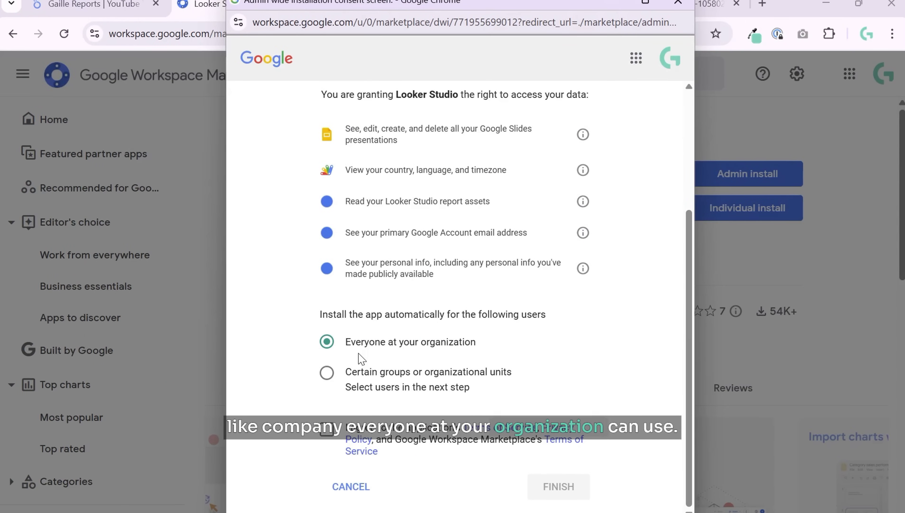
click(327, 428)
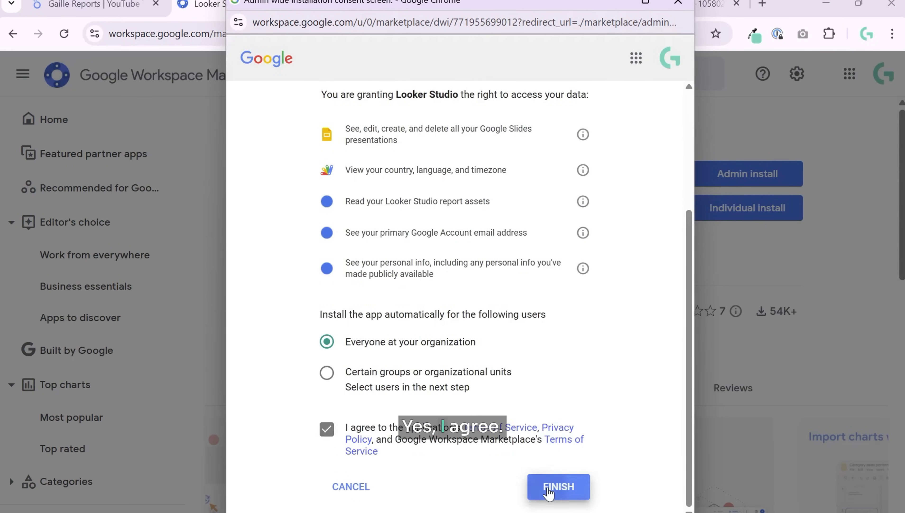
click(558, 486)
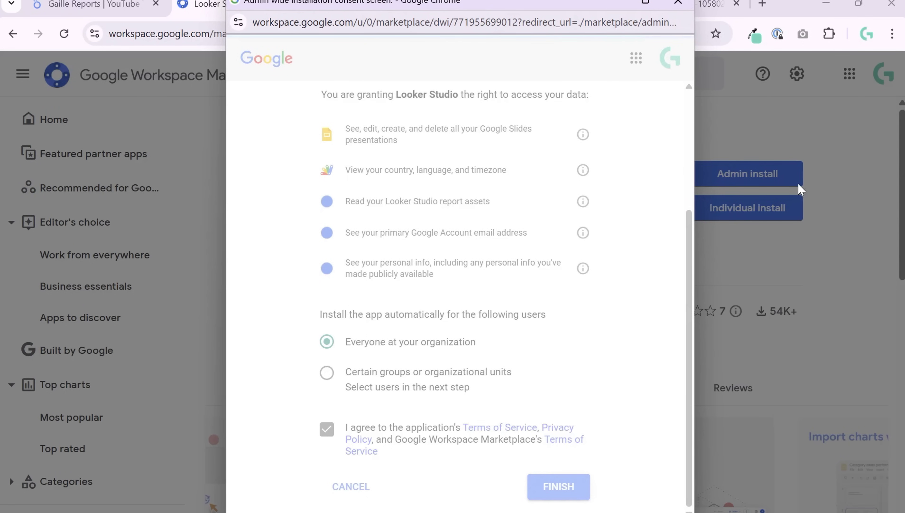
click(786, 173)
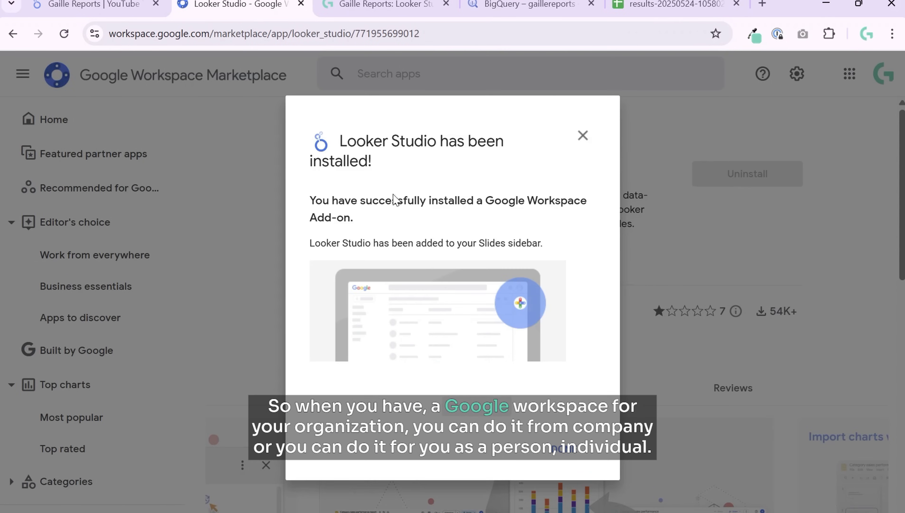
click(584, 463)
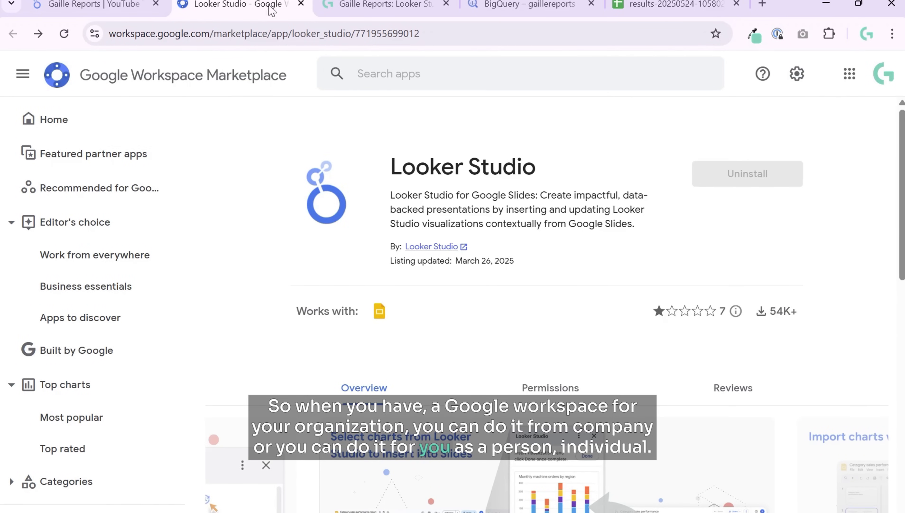
Close the marketplace listing and bring up the generated Gaille Reports presentation
scroll(653, 276, down, 10)
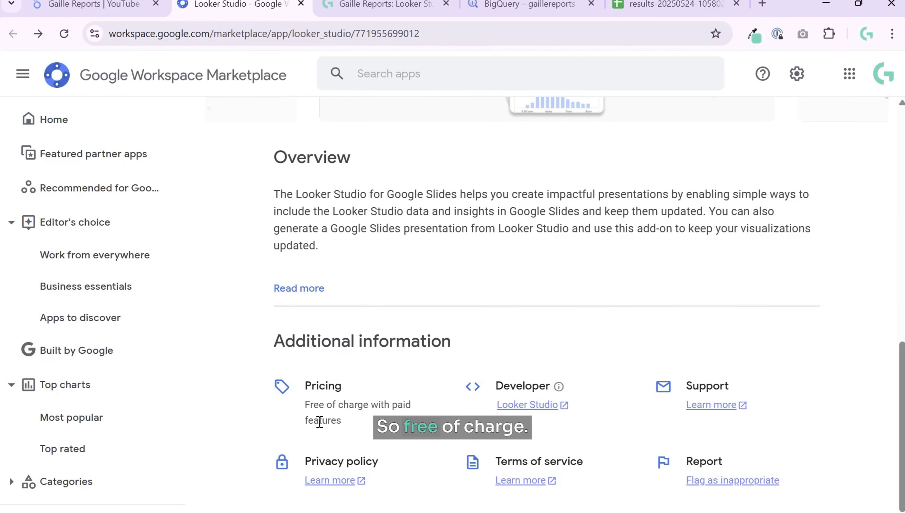
scroll(418, 146, up, 10)
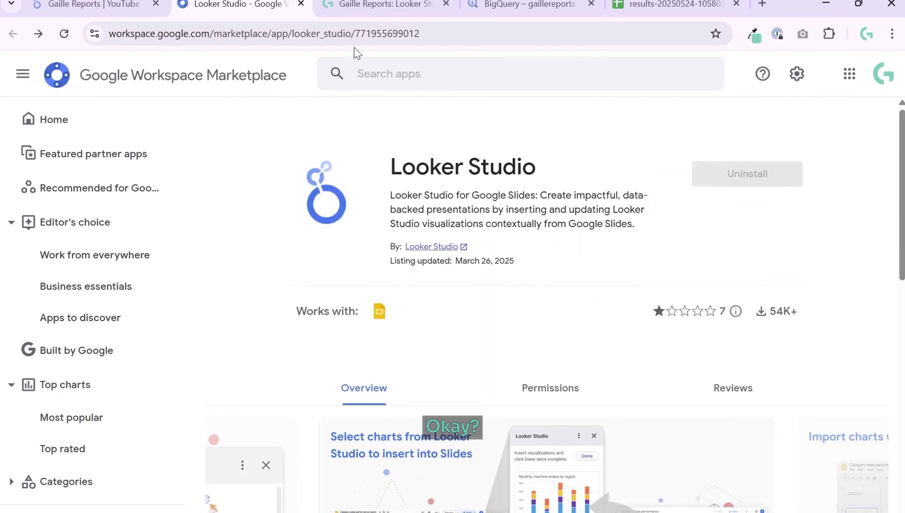
click(301, 4)
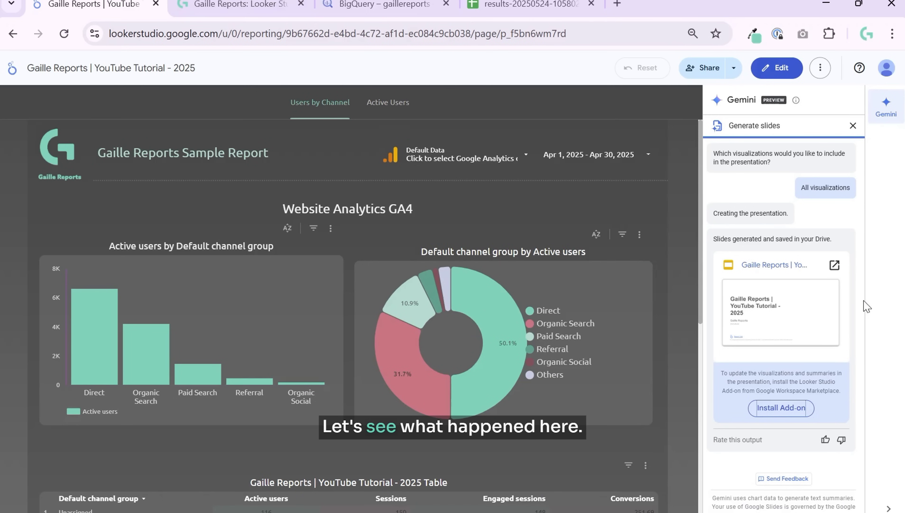
click(781, 407)
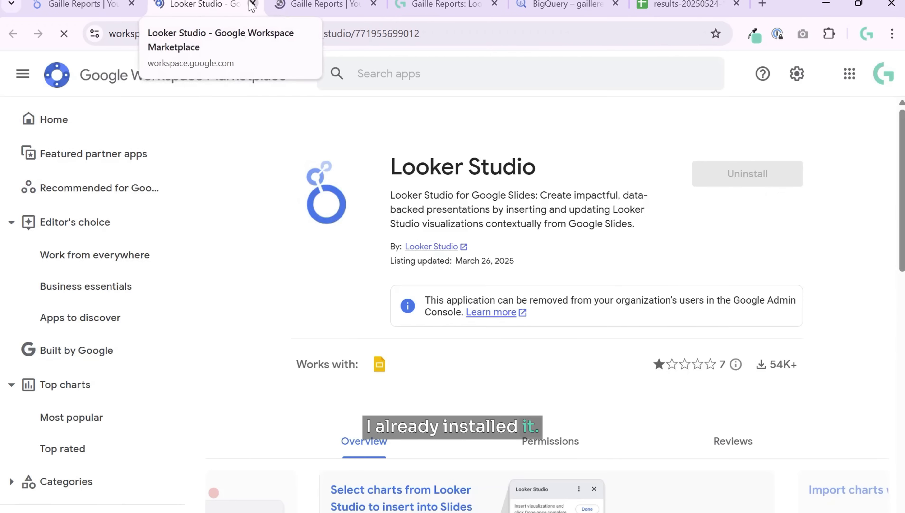
click(252, 4)
click(193, 4)
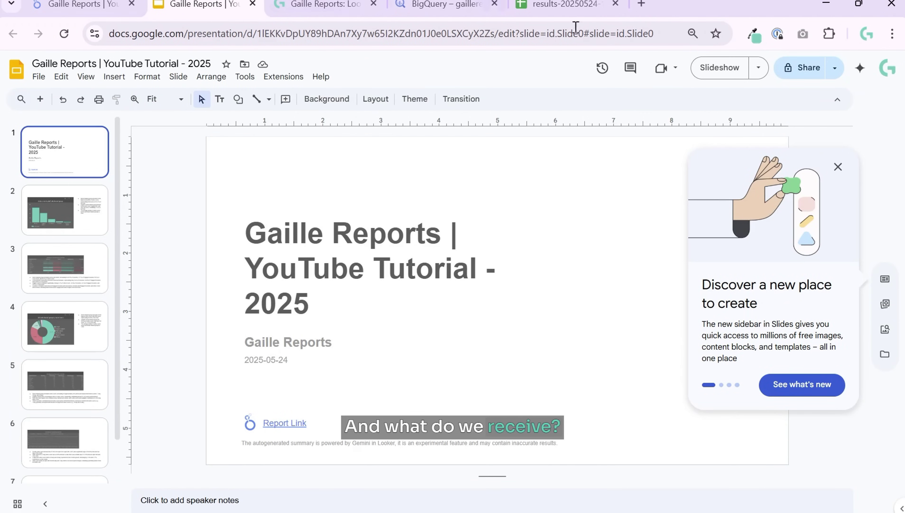
Dismiss the new sidebar announcement and check the title slide's Report Link
click(838, 166)
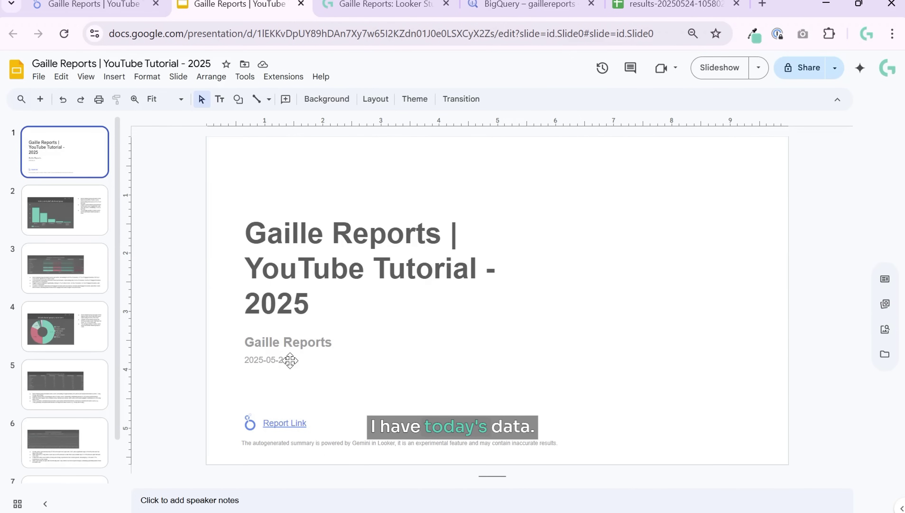
click(288, 425)
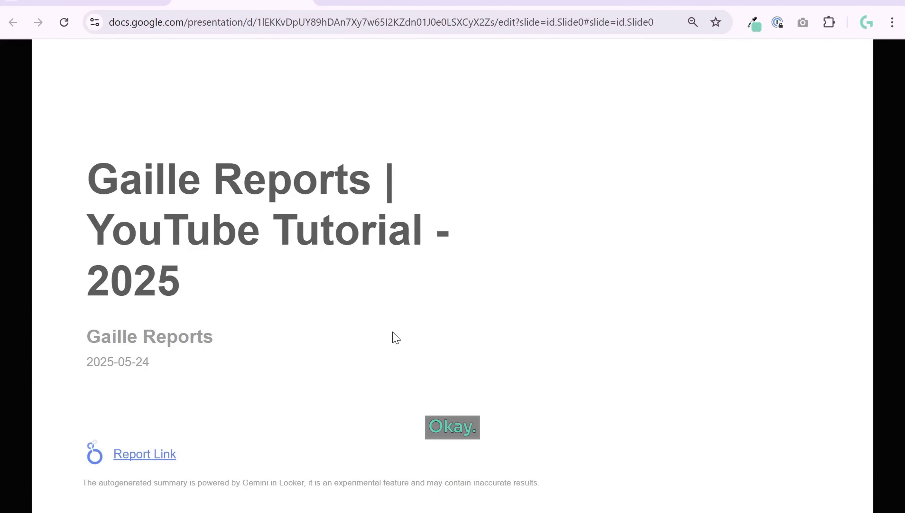
Advance from the Active users bar chart slide to the channel-group table slide
click(393, 339)
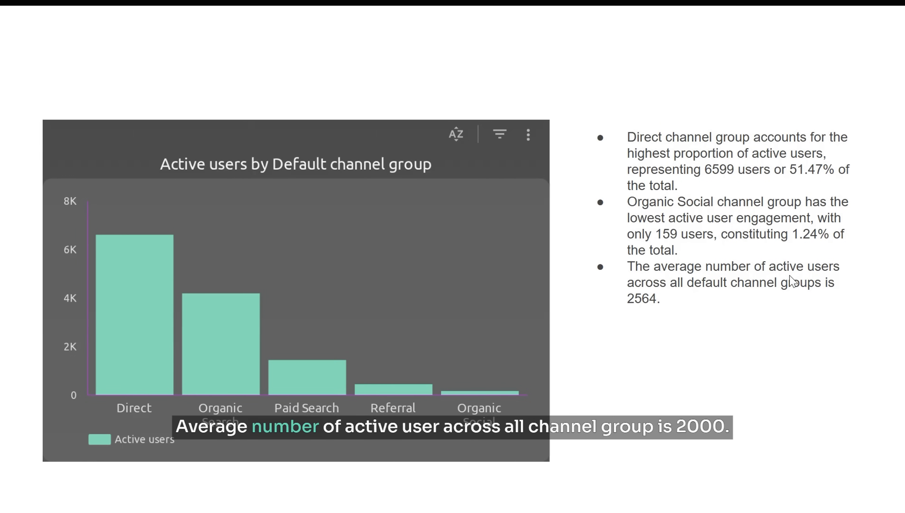
click(657, 308)
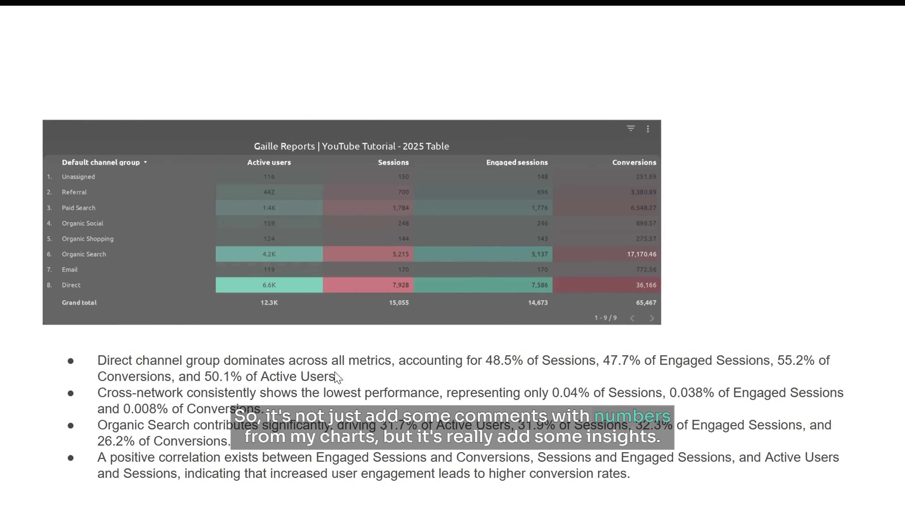
Advance to the active-users-over-time line chart slide
key(Right)
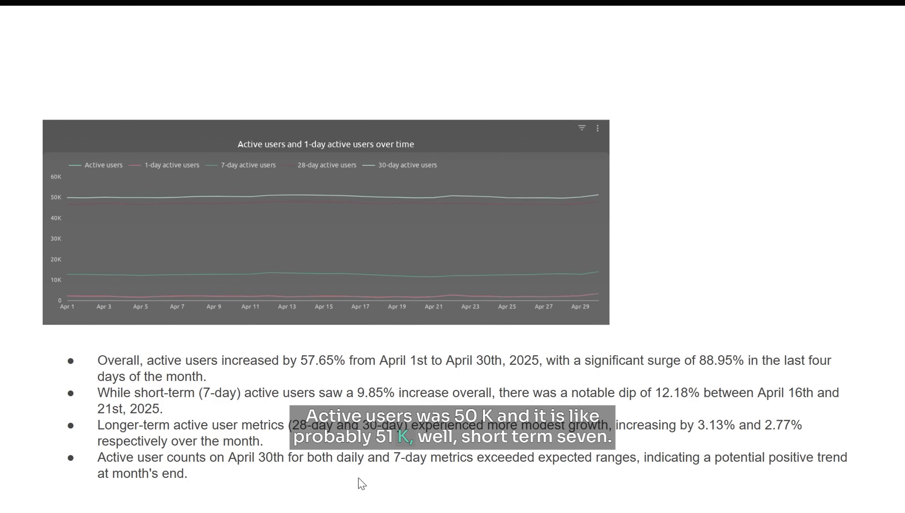
key(Right)
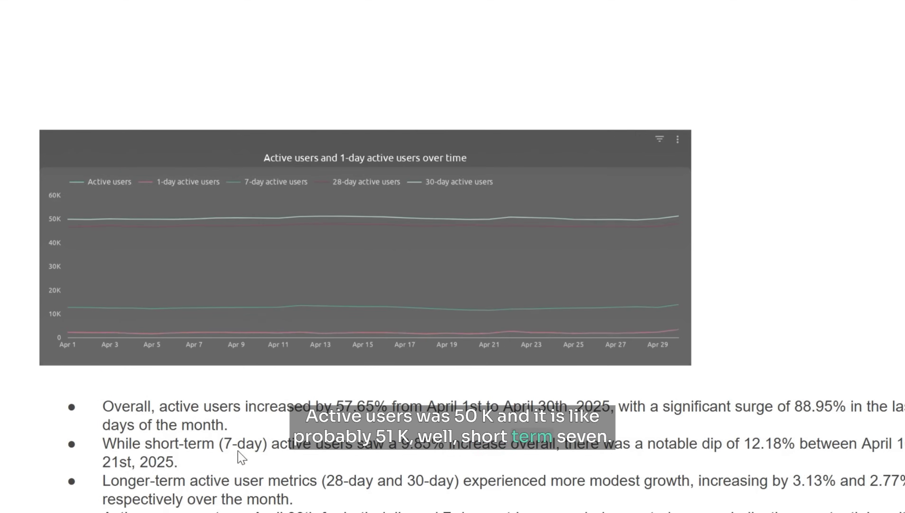
key(Left)
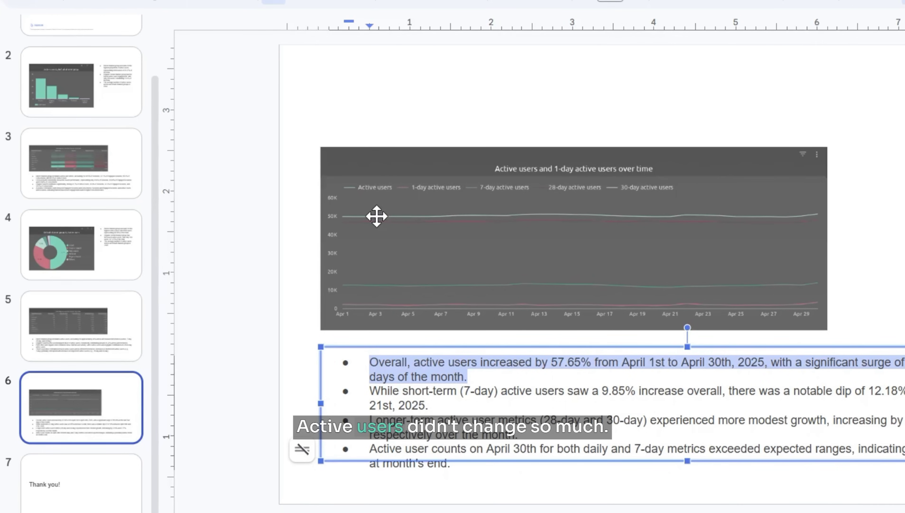
Open the embedded active-users chart's Active Users page in Looker Studio
click(377, 216)
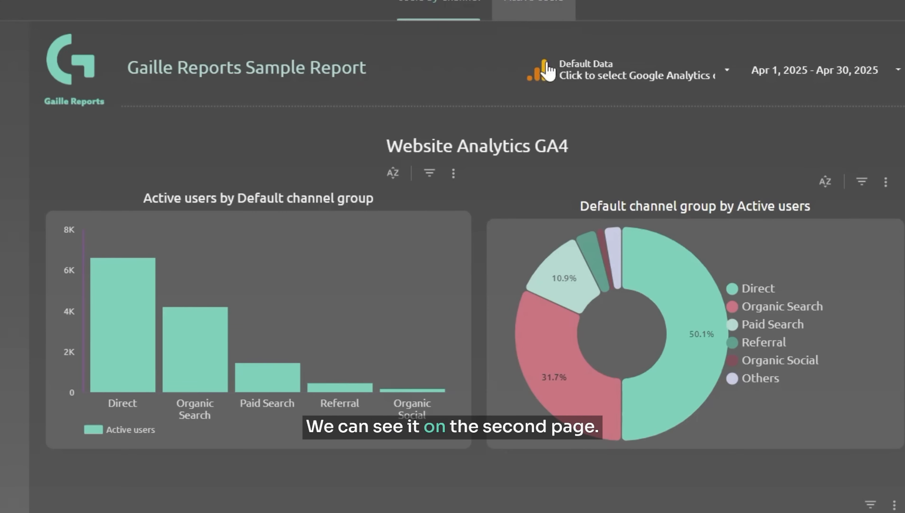
click(558, 8)
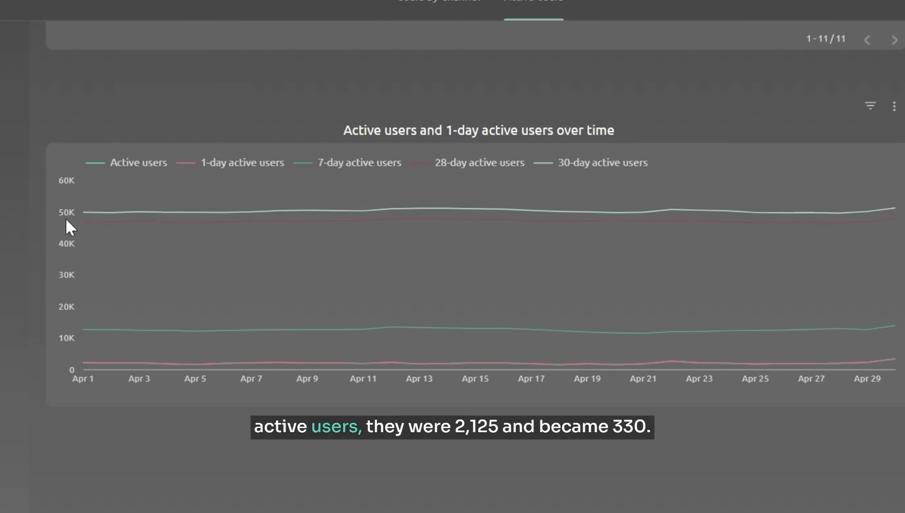
mouse_move(88, 213)
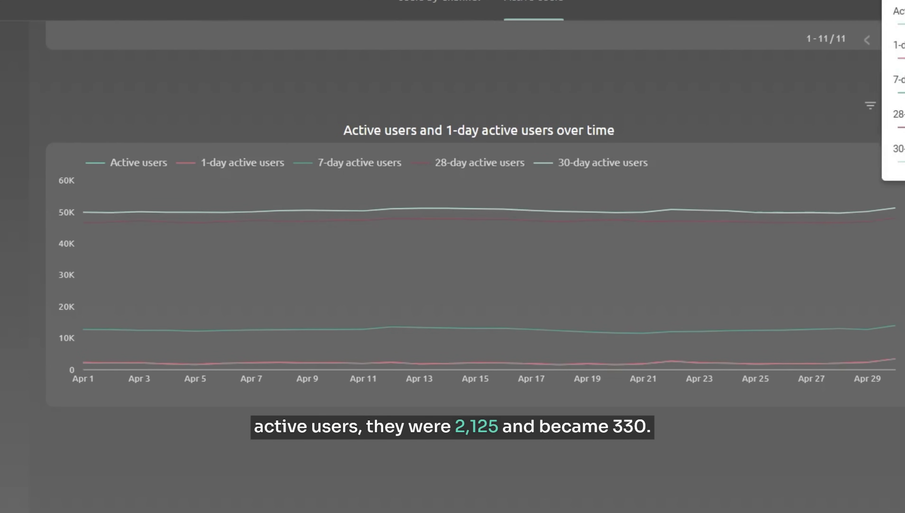
mouse_move(894, 211)
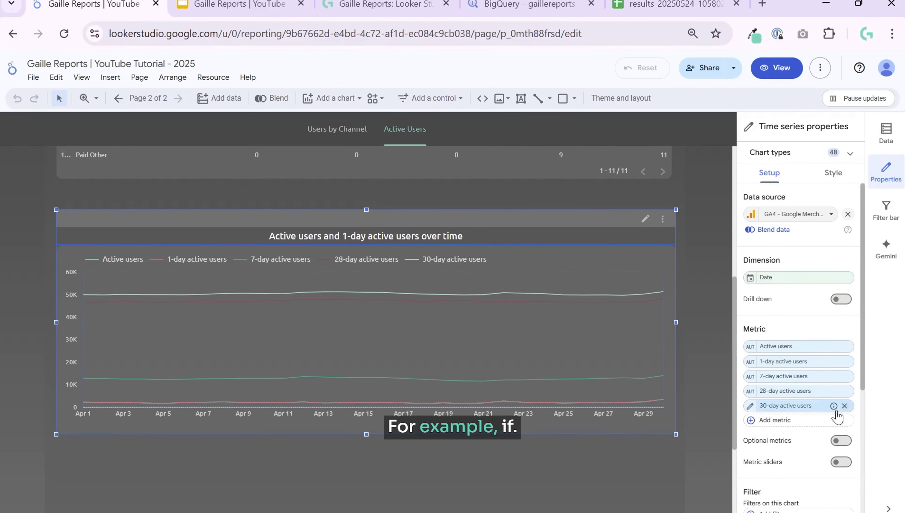
scroll(836, 437, down, 2)
Make 30- and 28-day active users optional metrics and remove 30-day active users from the chart
click(841, 369)
drag(791, 334, 808, 390)
drag(758, 319, 803, 401)
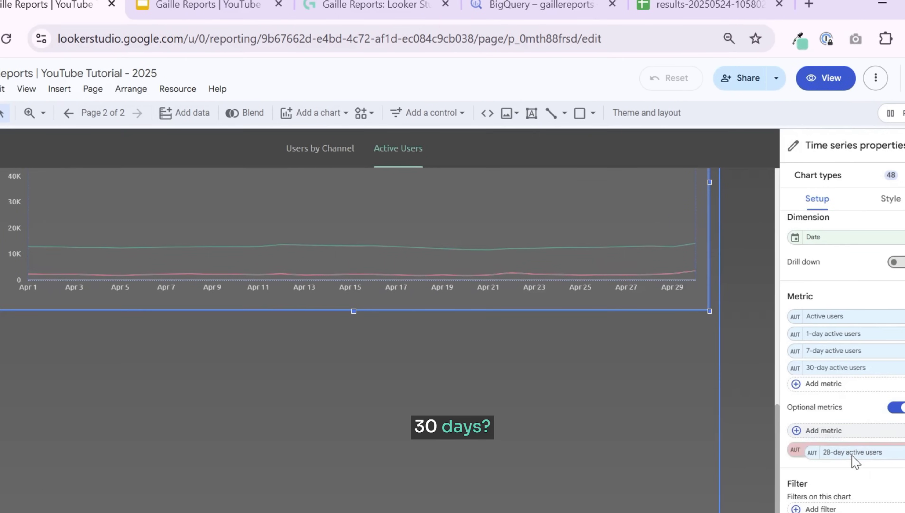
drag(855, 461, 855, 443)
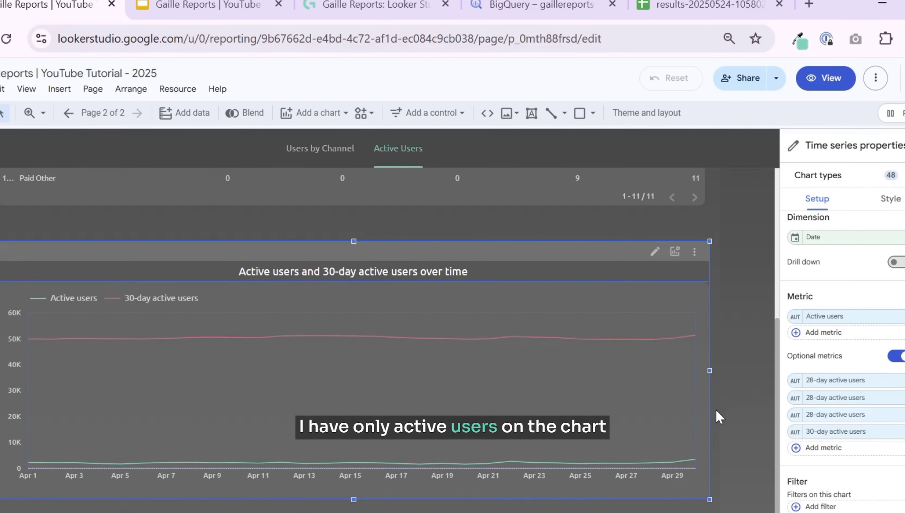
click(717, 326)
click(678, 369)
click(902, 415)
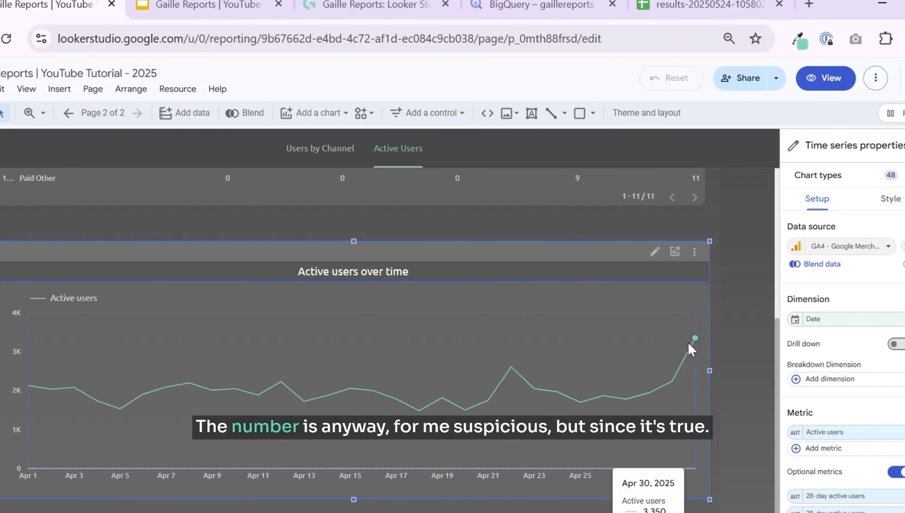
click(218, 5)
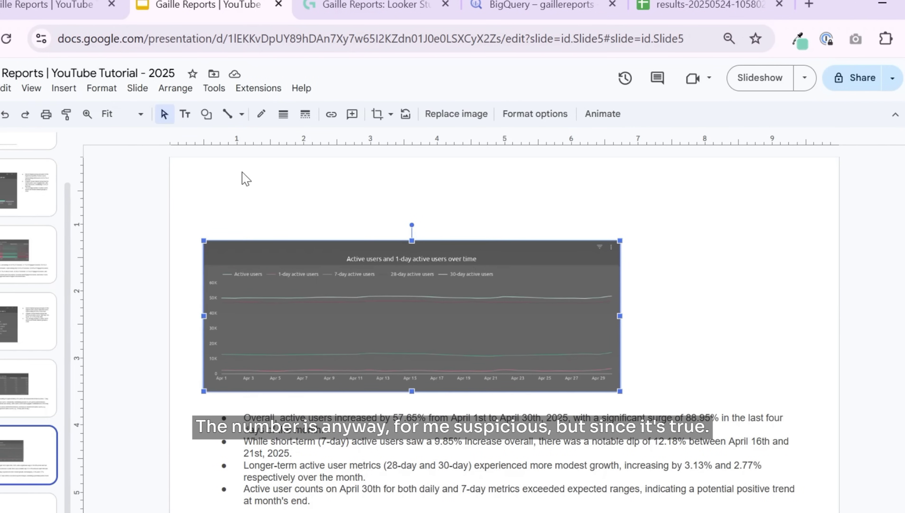
Apply the Simple Dark theme from the Themes list to every slide
click(369, 414)
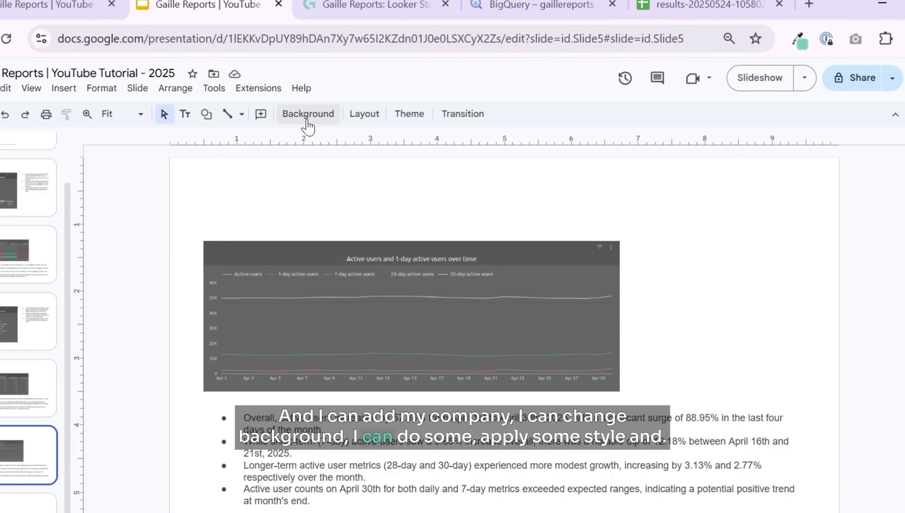
click(410, 114)
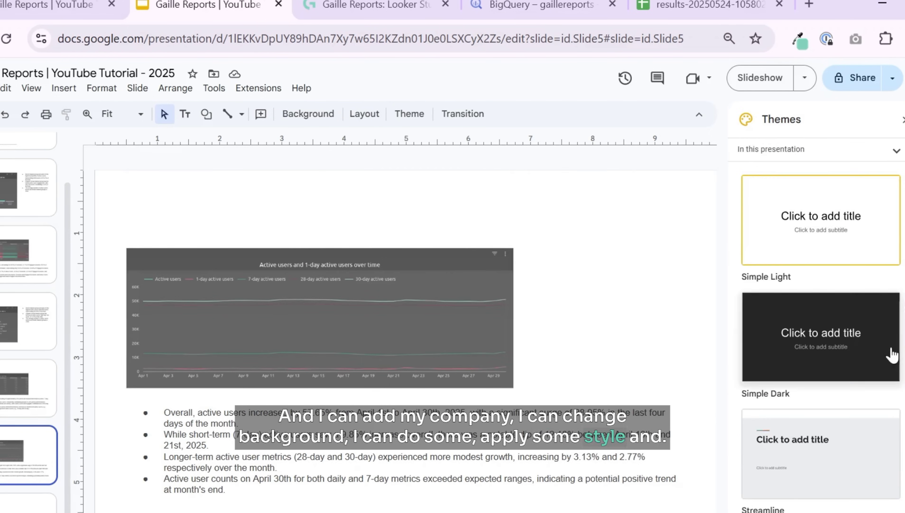
click(867, 348)
scroll(868, 413, down, 4)
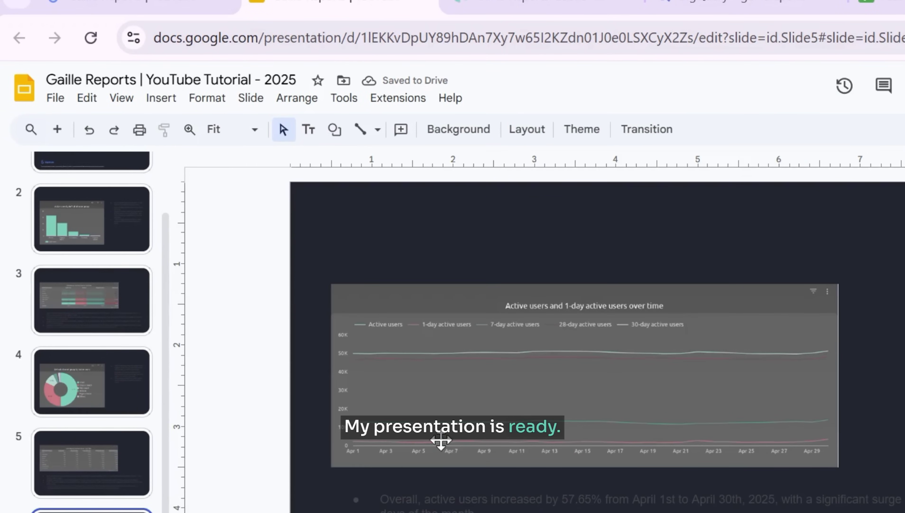
scroll(157, 318, up, 2)
Make the insight bullet text on slide 2's bar chart white
click(104, 172)
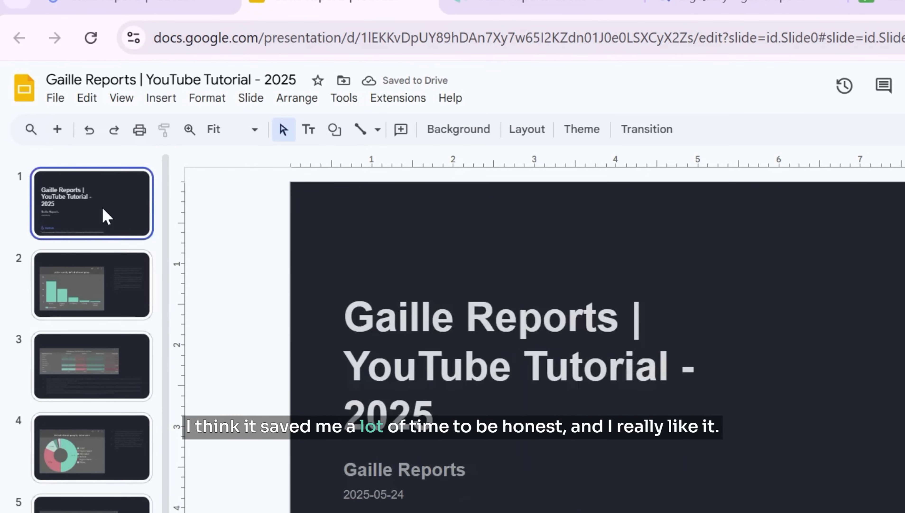
click(131, 308)
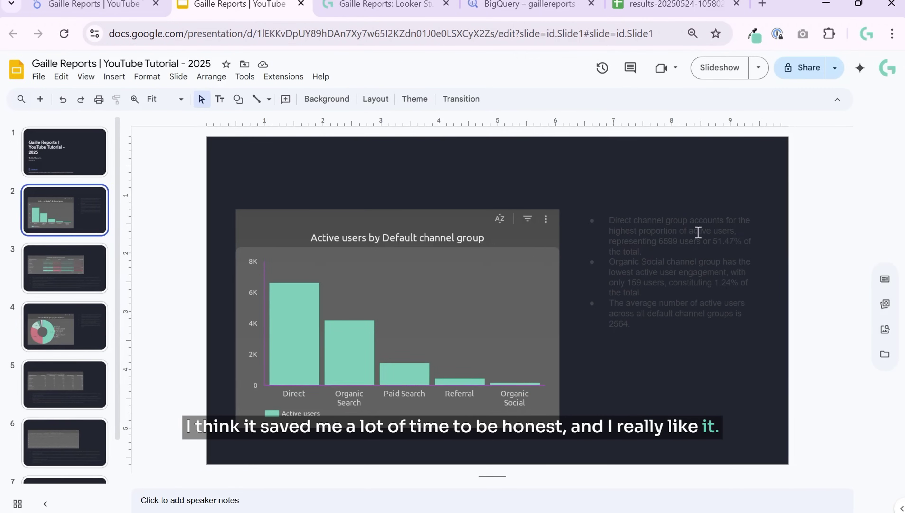
click(689, 222)
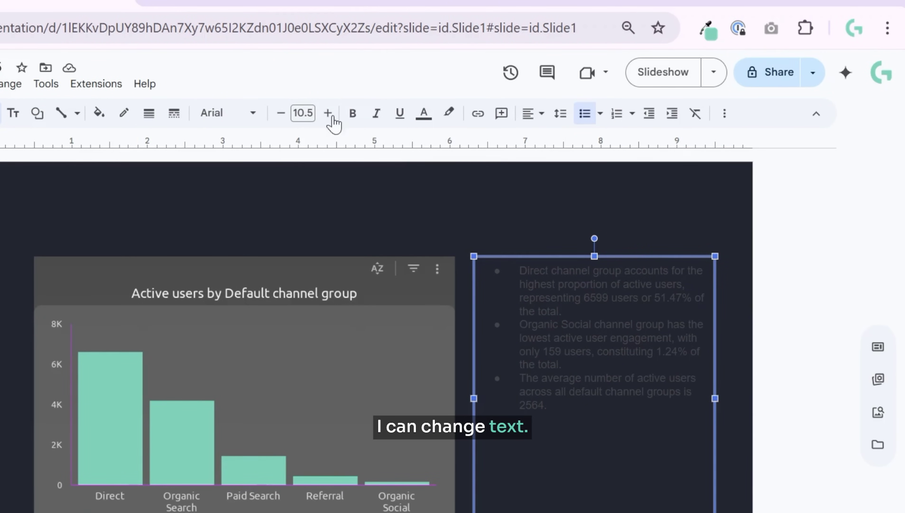
click(424, 113)
click(449, 172)
click(769, 265)
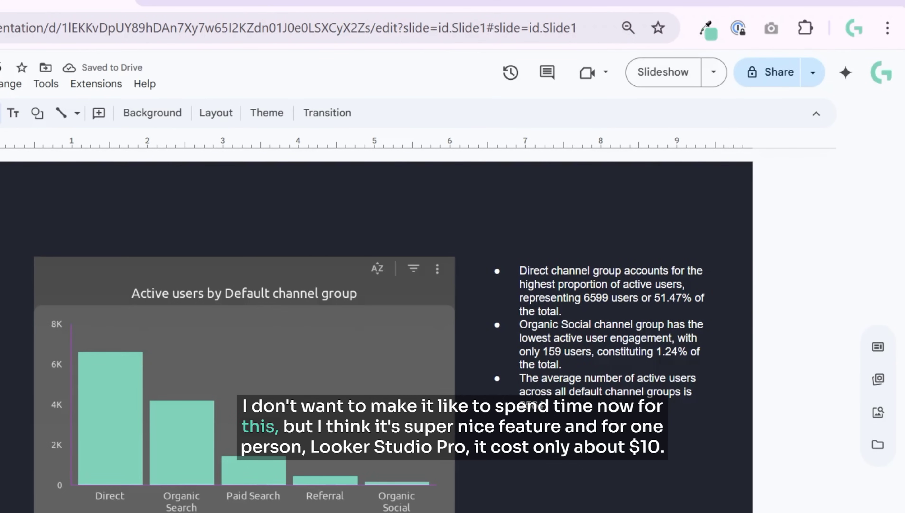
key(Down)
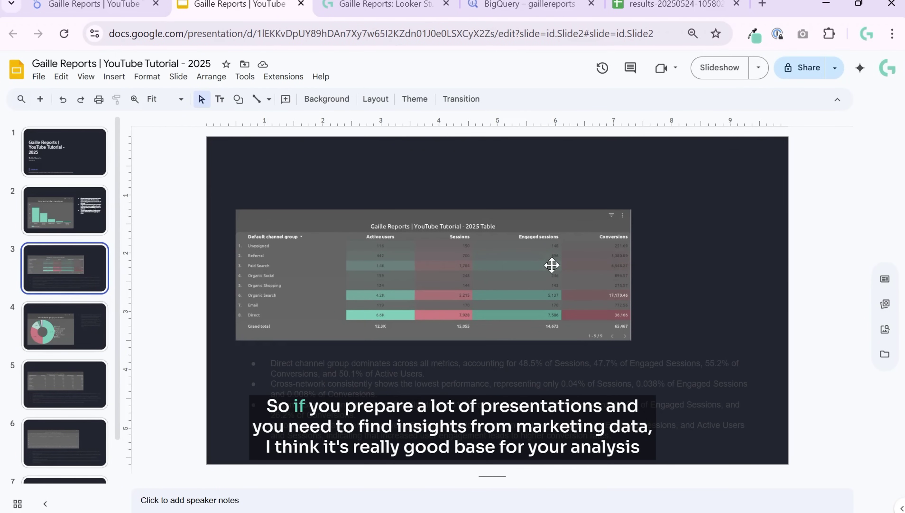
Make slide 5's table bullet text white, then return to the title slide
click(92, 371)
click(699, 359)
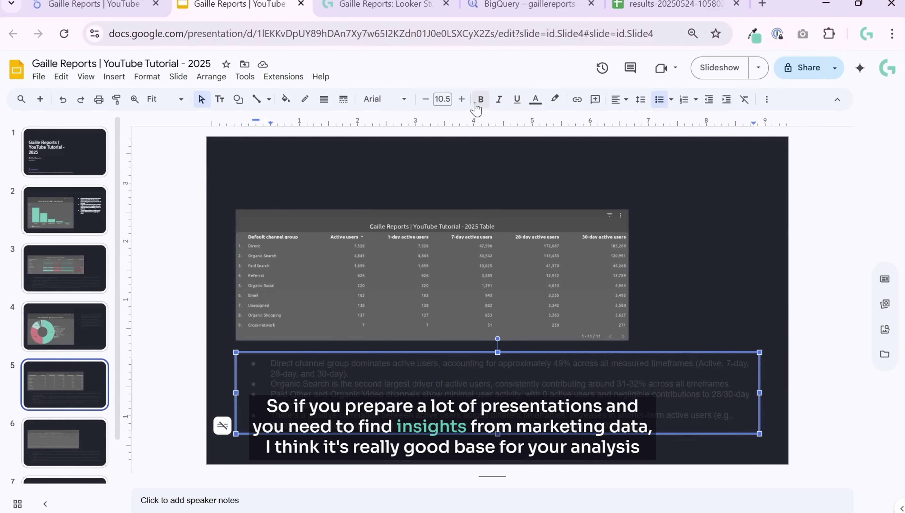
click(541, 102)
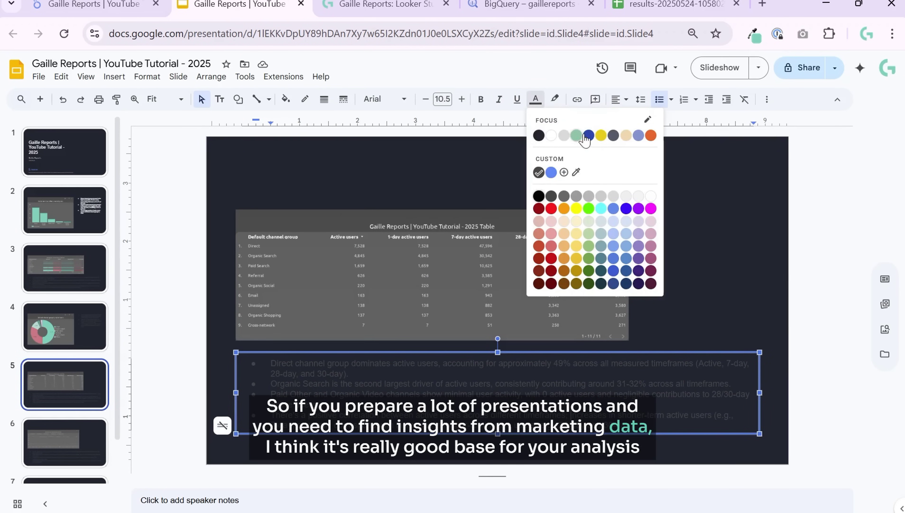
click(564, 136)
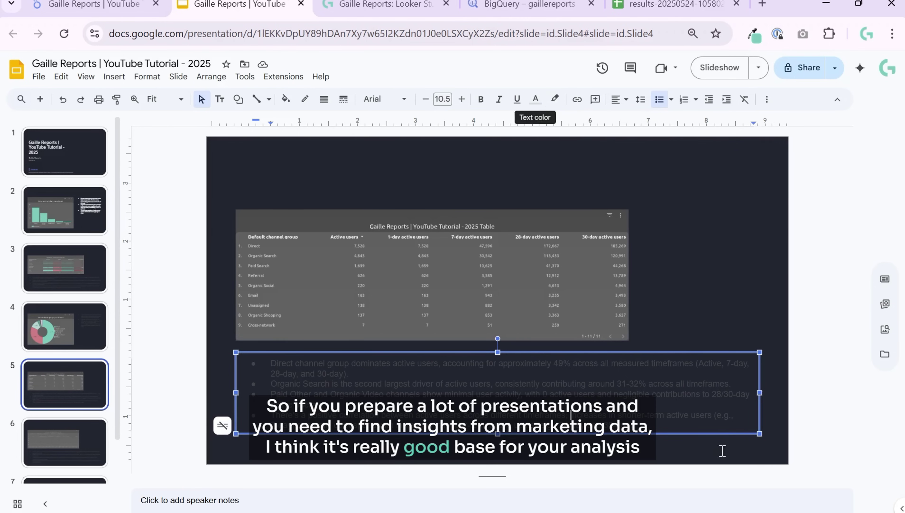
click(536, 101)
click(552, 136)
key(Escape)
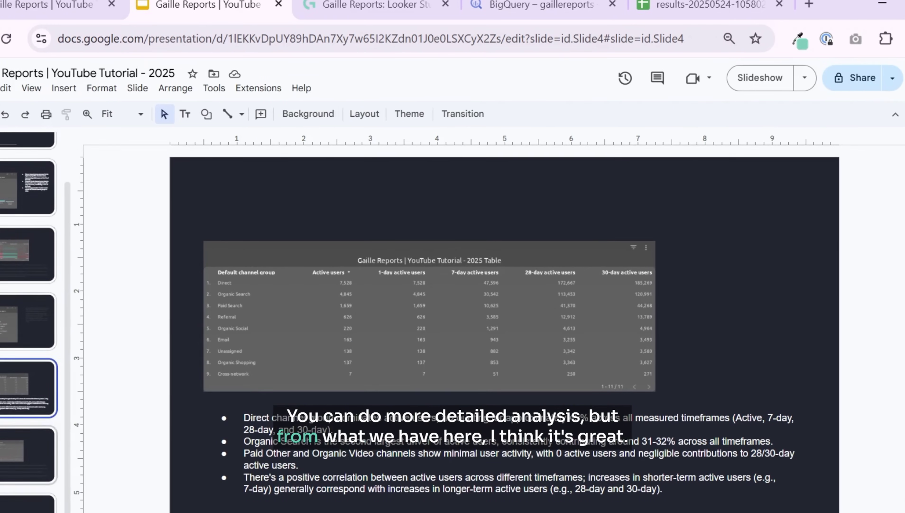
scroll(27, 323, up, 5)
click(16, 175)
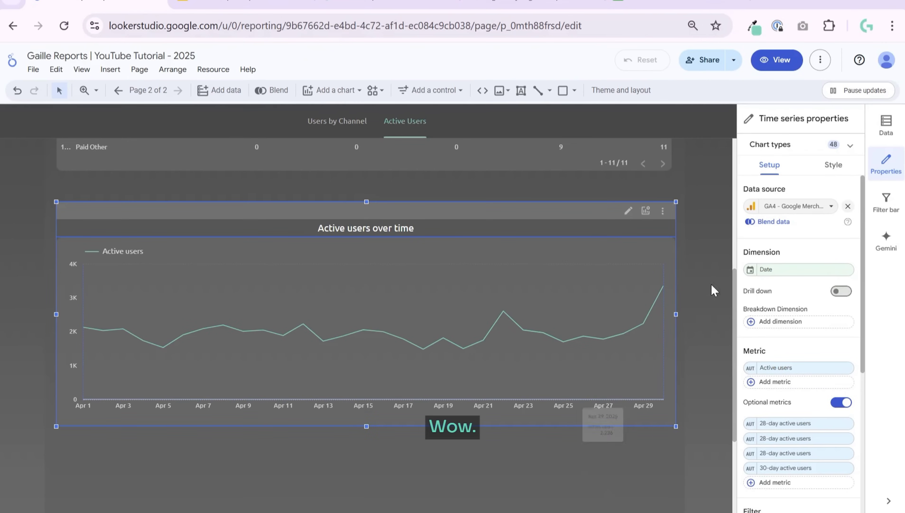
Deselect the Active users over time chart and scroll up to the Gaille Reports channel table
click(716, 264)
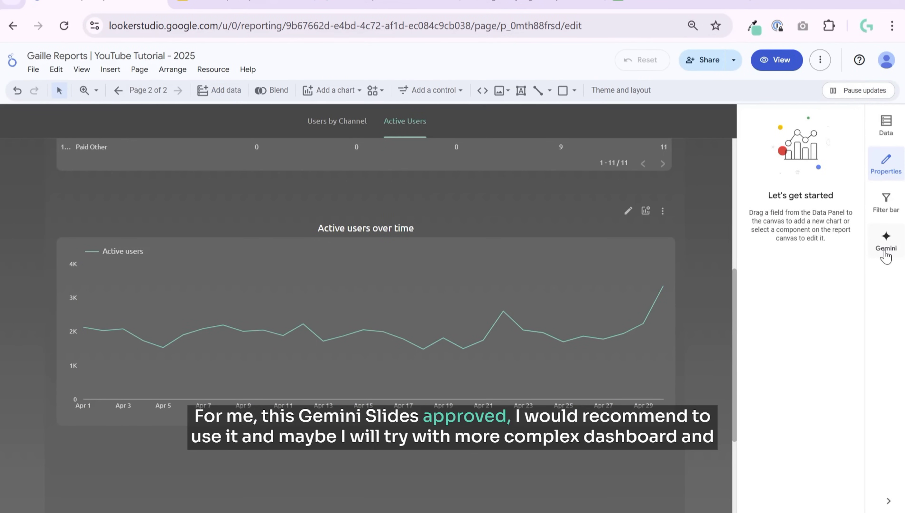
scroll(702, 248, up, 10)
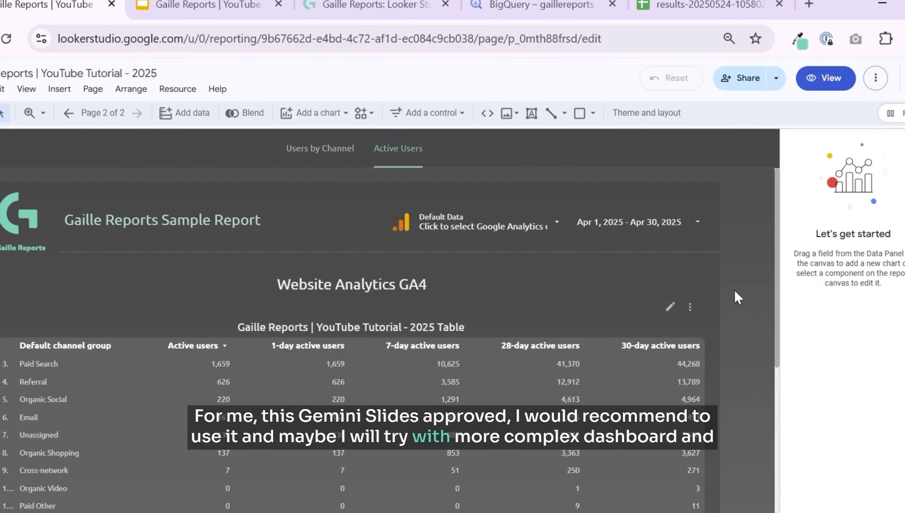